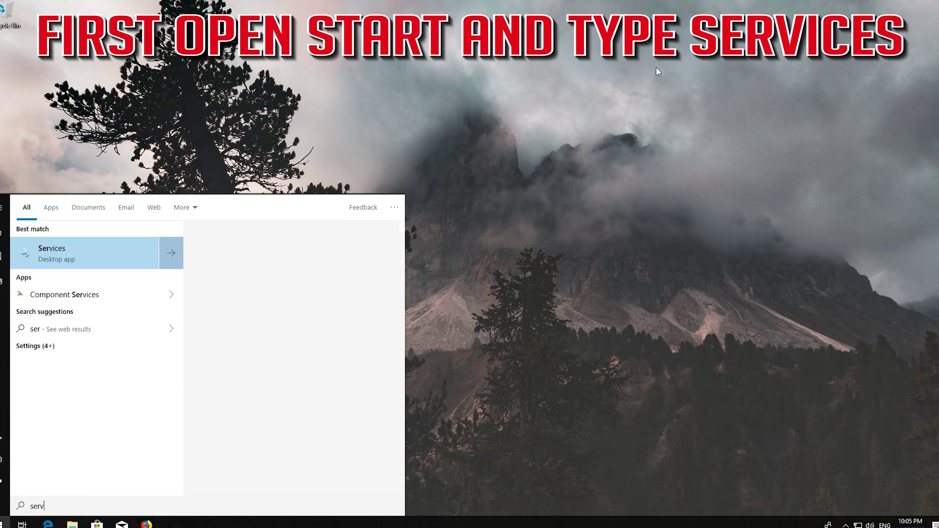
text(ices)
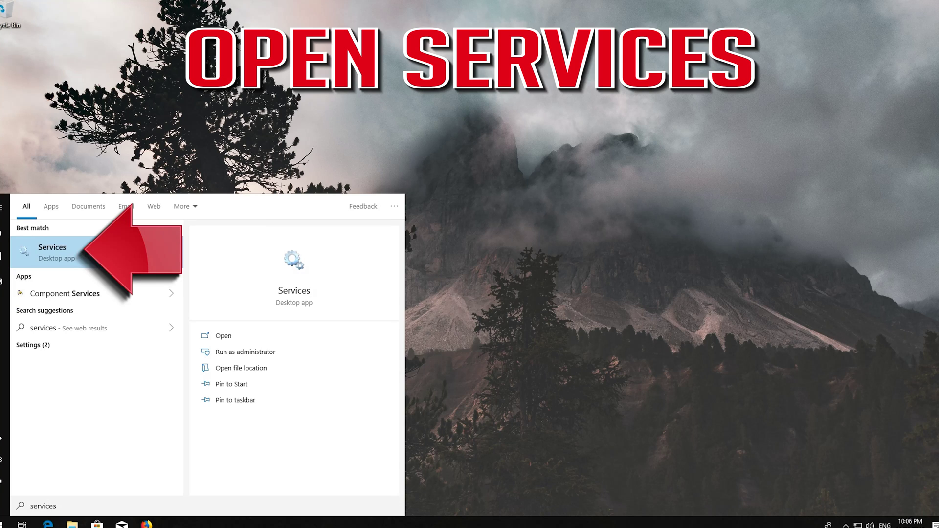
- Launch the Services desktop app from the Start menu search for 'services'
click(97, 250)
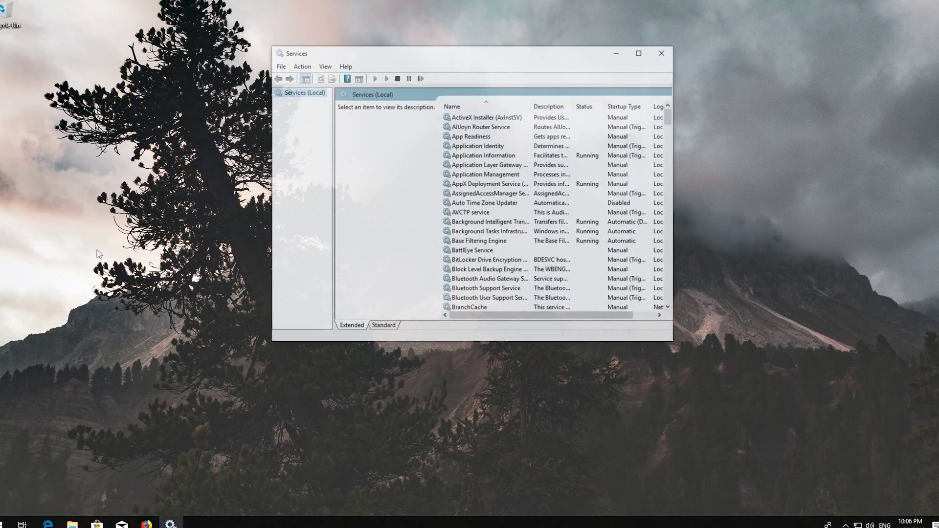
- Select the Windows Update service in the services list and open its properties
click(470, 213)
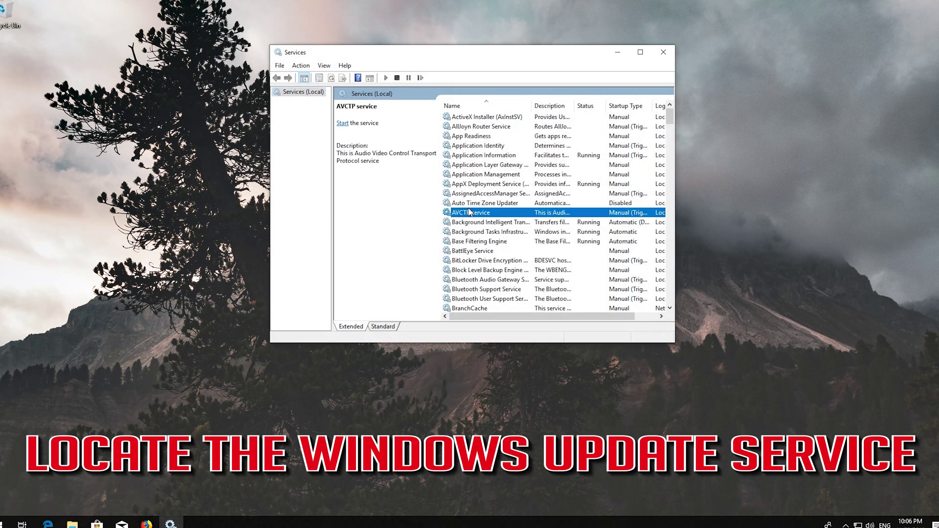
scroll(469, 212, down, 8)
scroll(470, 212, down, 10)
scroll(470, 212, down, 15)
scroll(470, 212, down, 8)
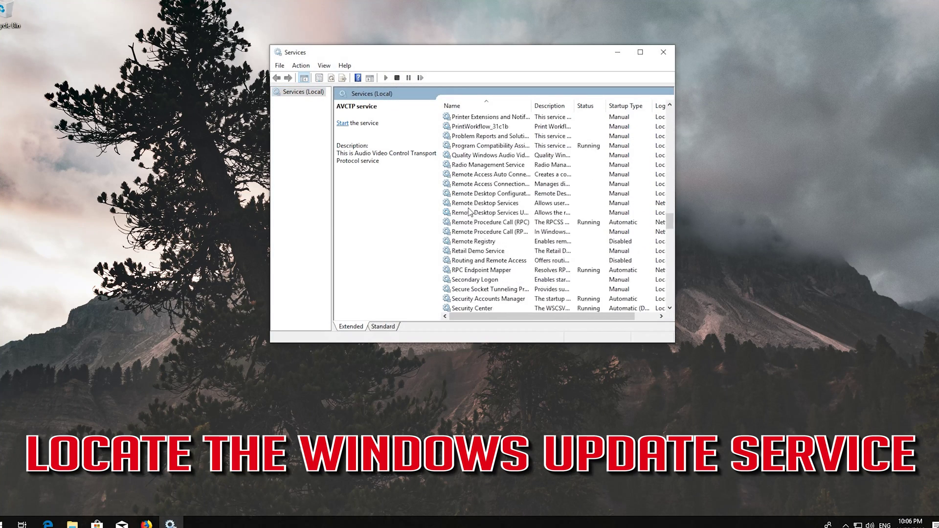
scroll(470, 212, down, 4)
scroll(470, 212, down, 6)
scroll(469, 212, down, 6)
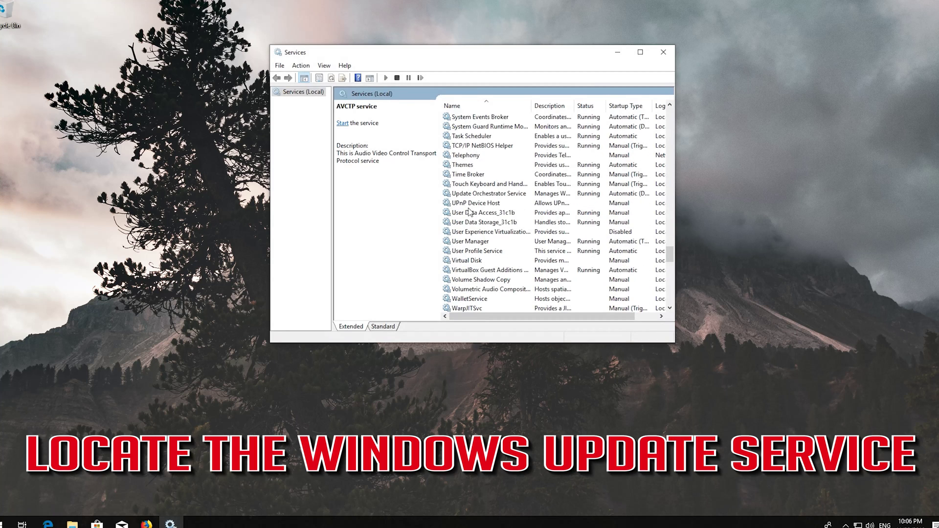
scroll(470, 212, down, 5)
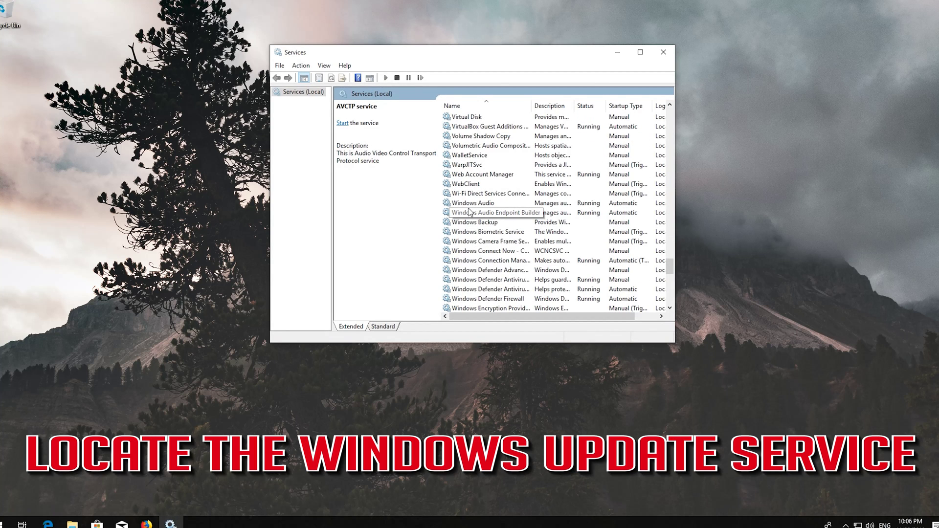
scroll(470, 212, down, 8)
scroll(470, 213, down, 2)
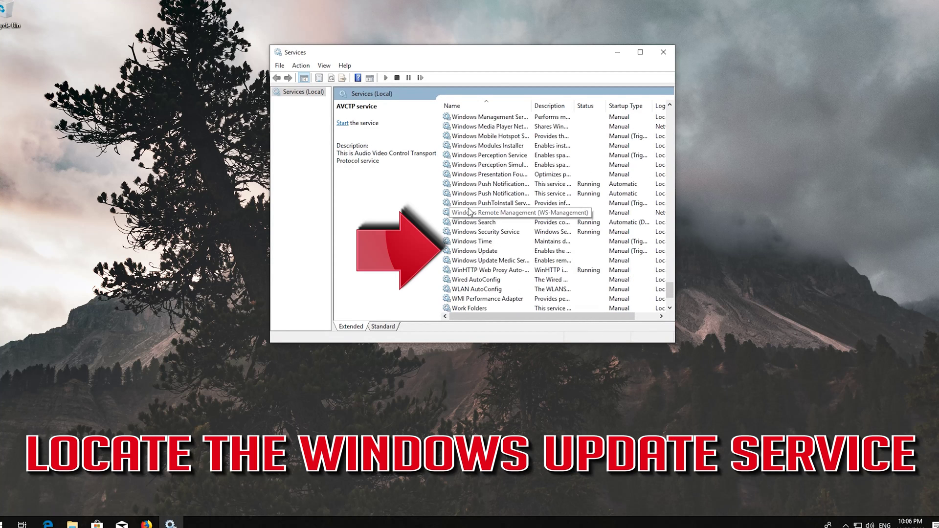
click(476, 252)
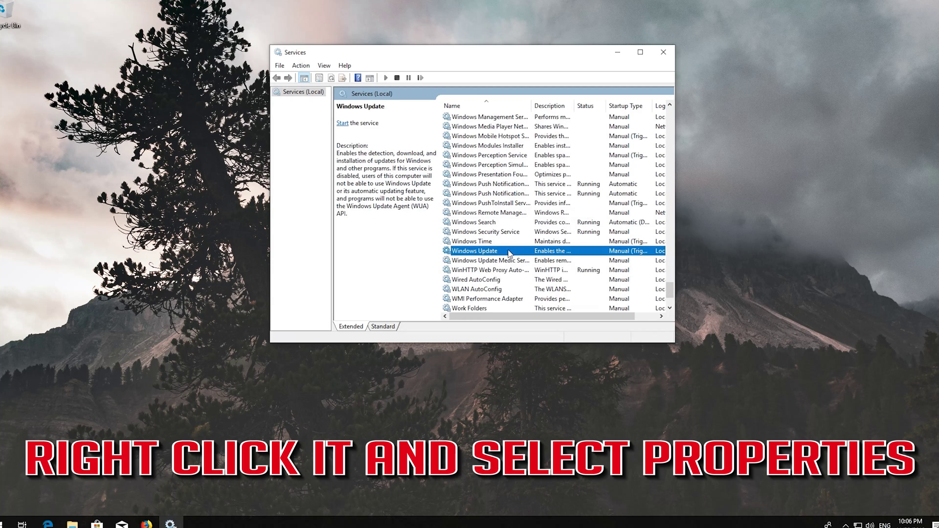
right_click(485, 253)
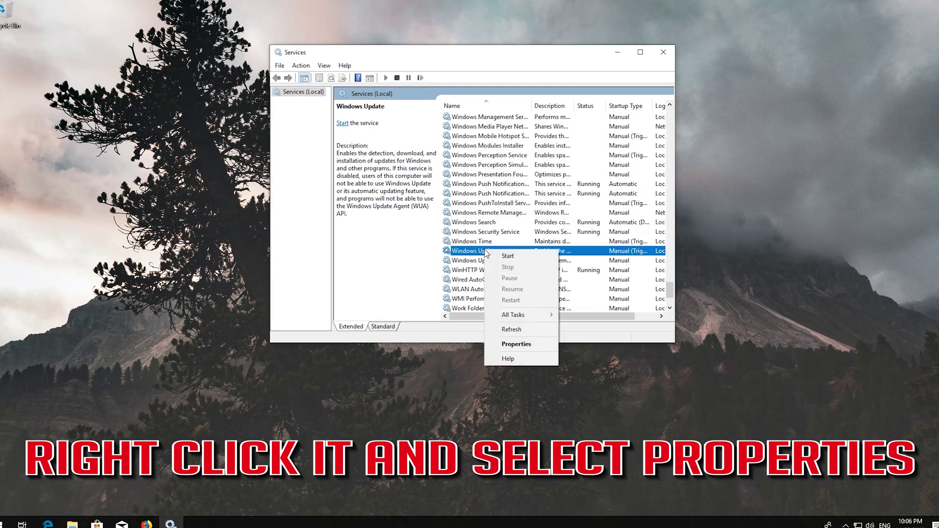
click(517, 346)
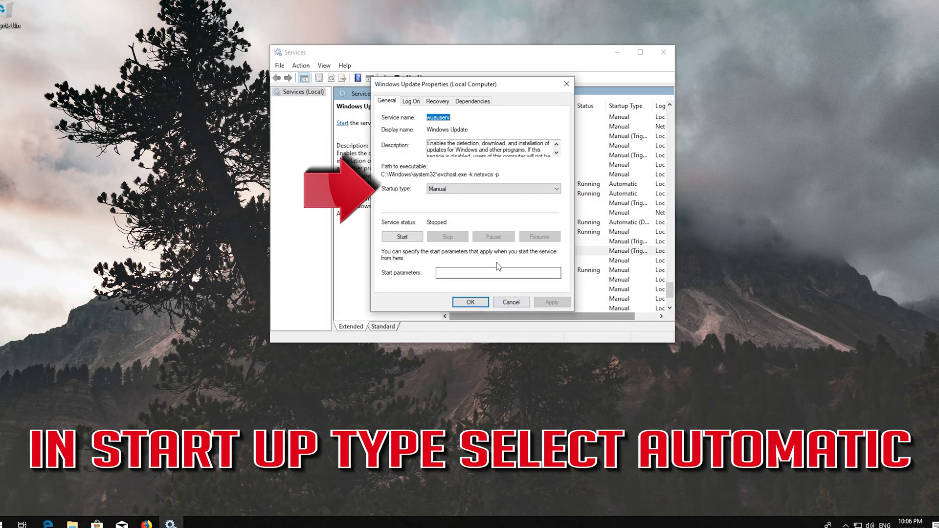
- Set Windows Update's startup type to Automatic, apply it, and close the dialog
click(486, 190)
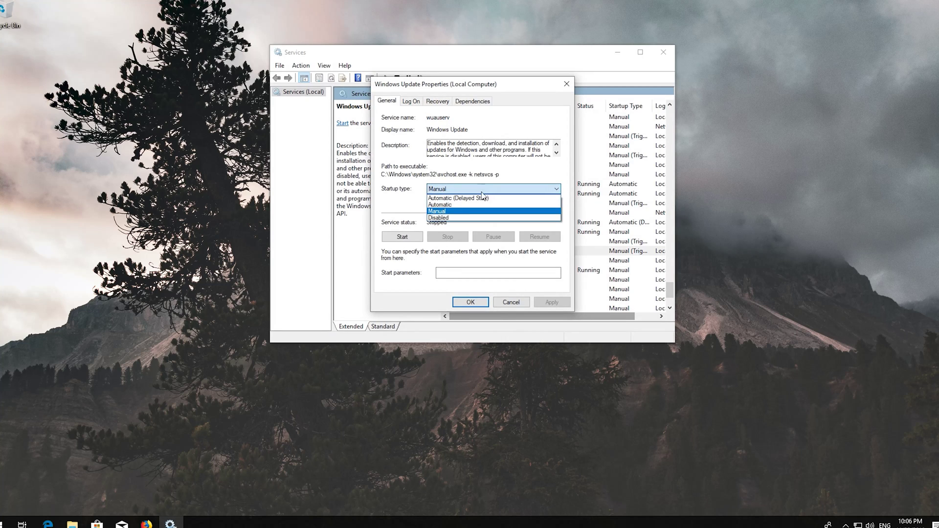
click(464, 205)
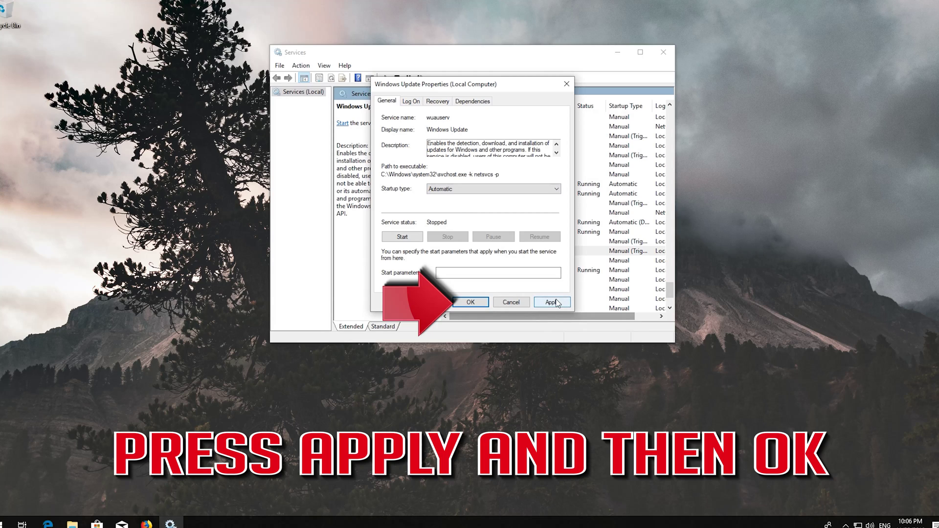
click(556, 304)
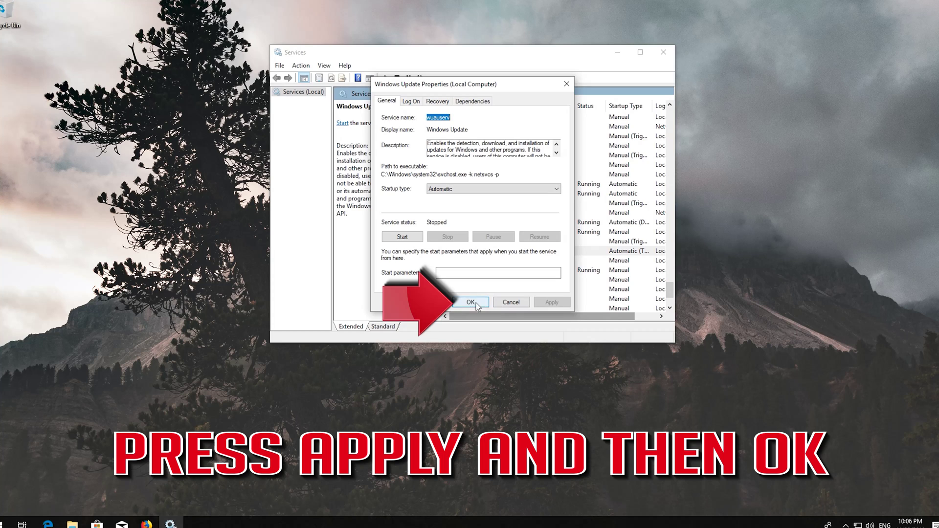
click(471, 303)
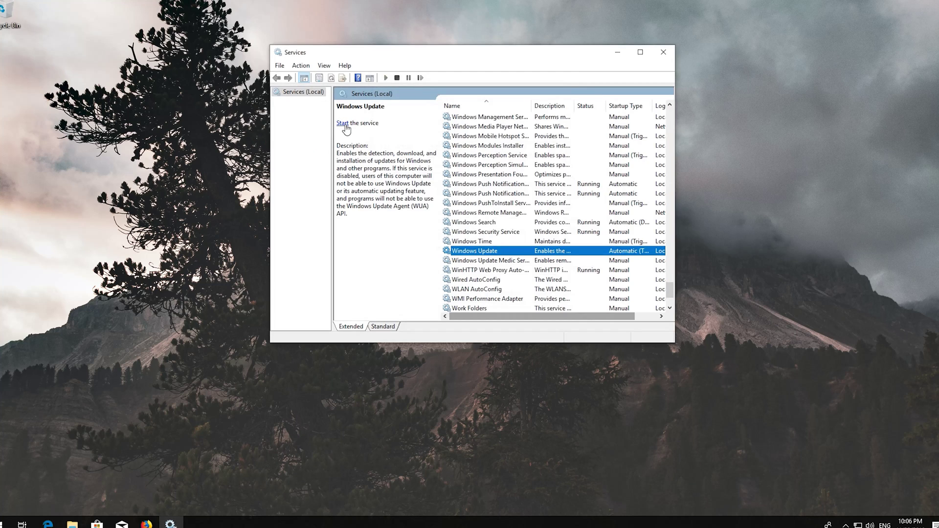
- Start and then restart the Windows Update service, and close the Services window
click(342, 124)
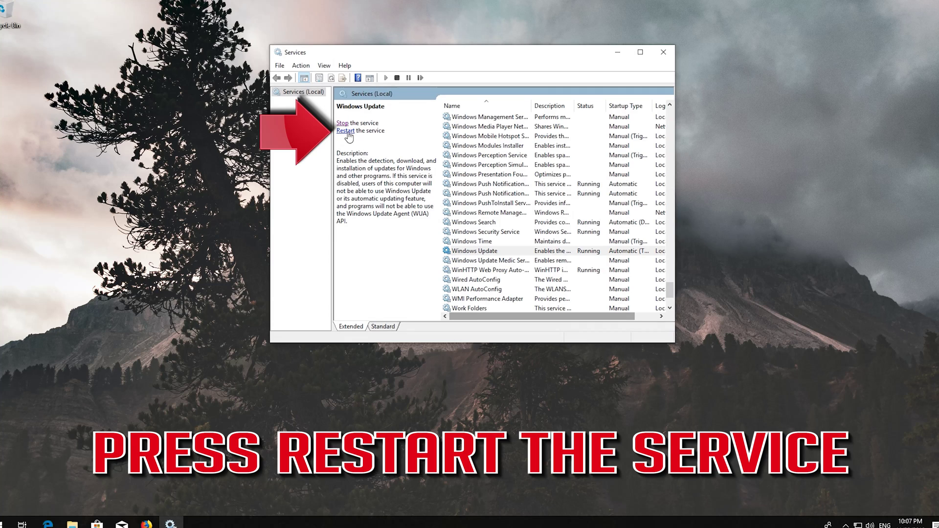
click(345, 131)
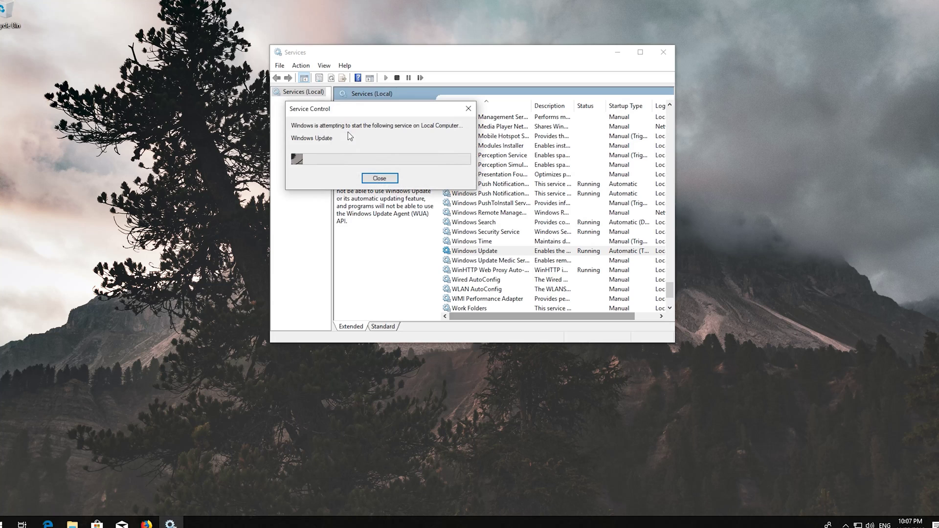
click(664, 51)
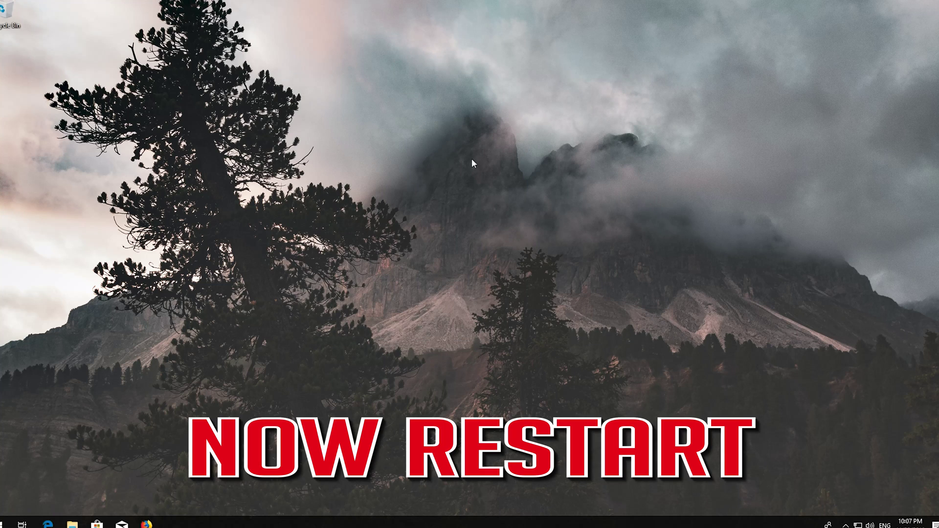
- Restart Windows from the Start menu, then begin a new Start search after rebooting
click(11, 521)
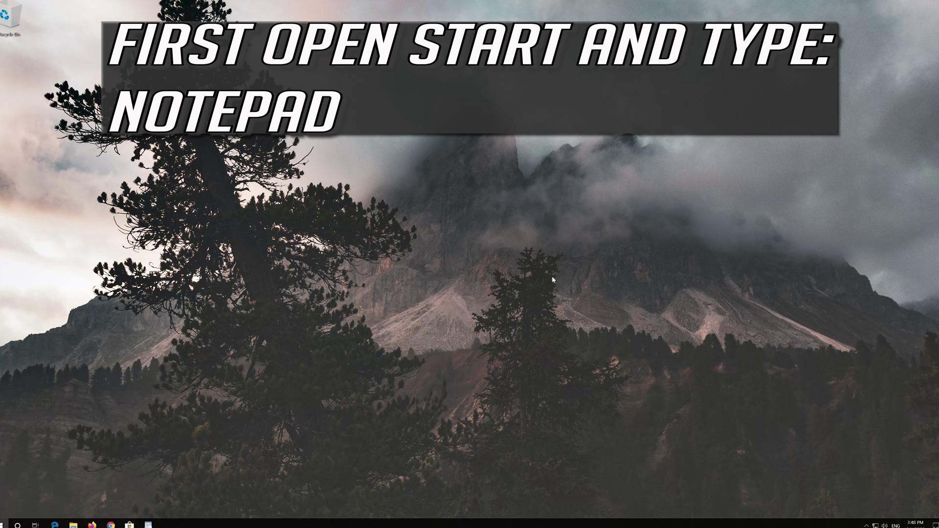
key(super)
text(notepad)
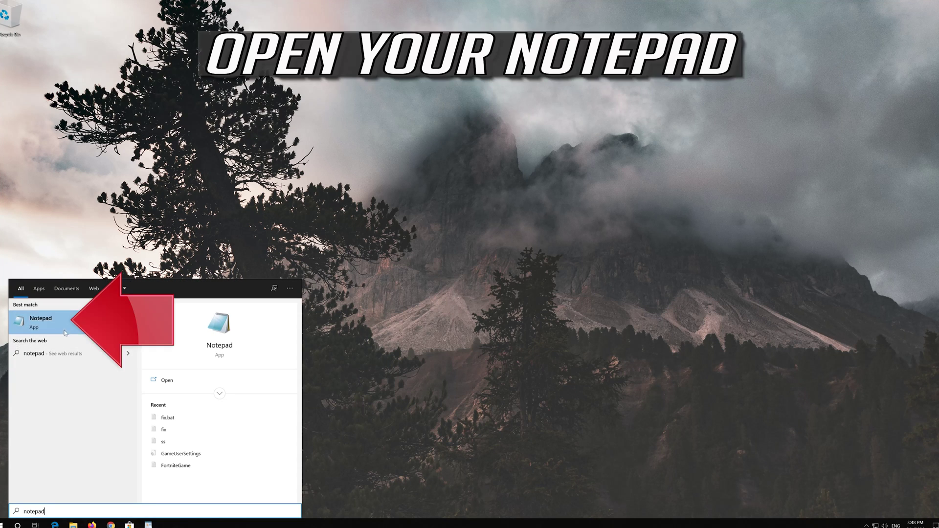
- Launch Notepad, then select the WordPad commands from 'net stop bits' to the end
click(85, 321)
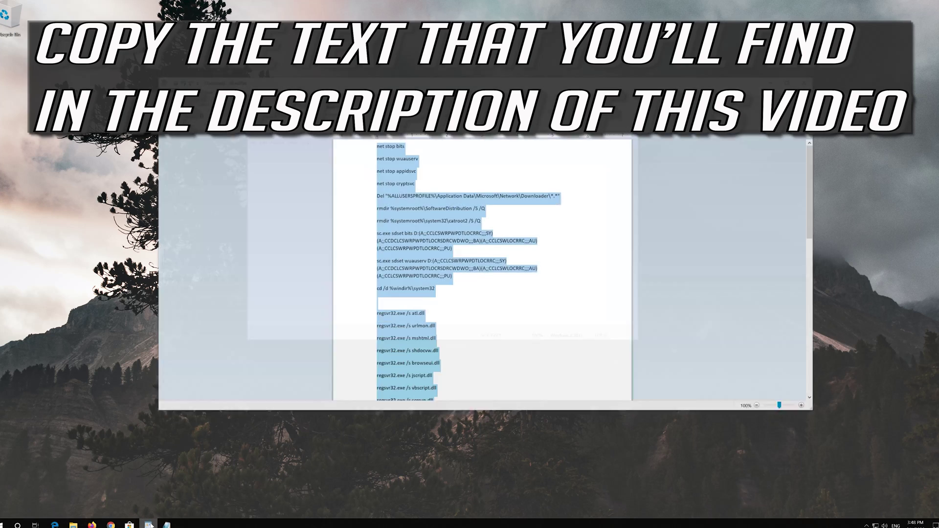
click(388, 143)
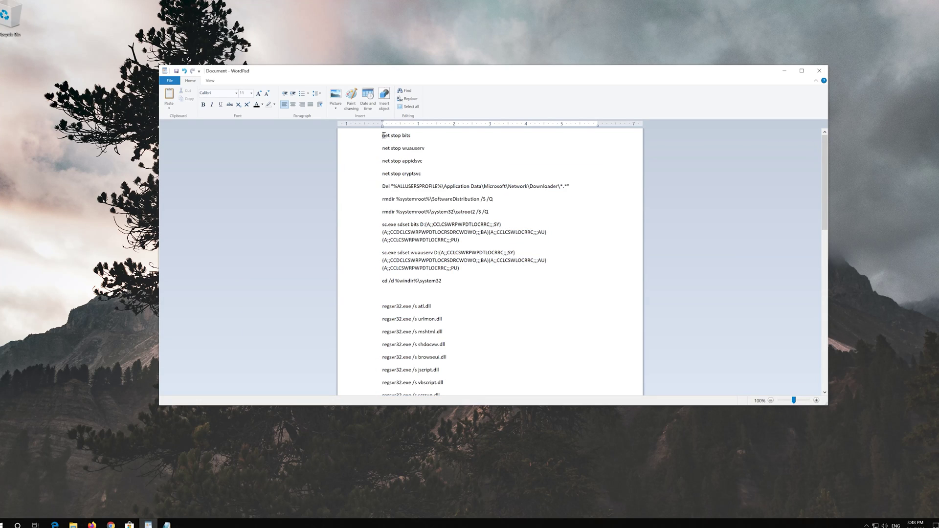
drag(382, 135, 423, 395)
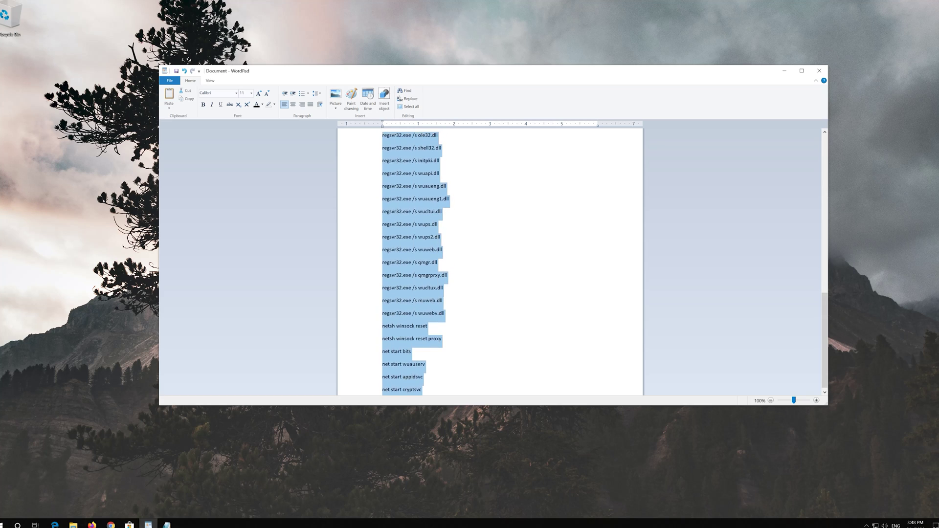
right_click(427, 217)
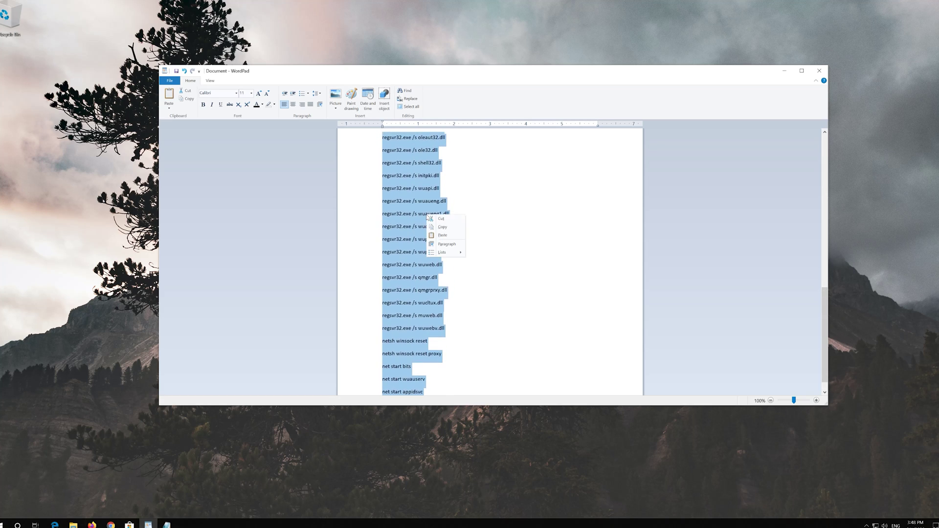
key(Escape)
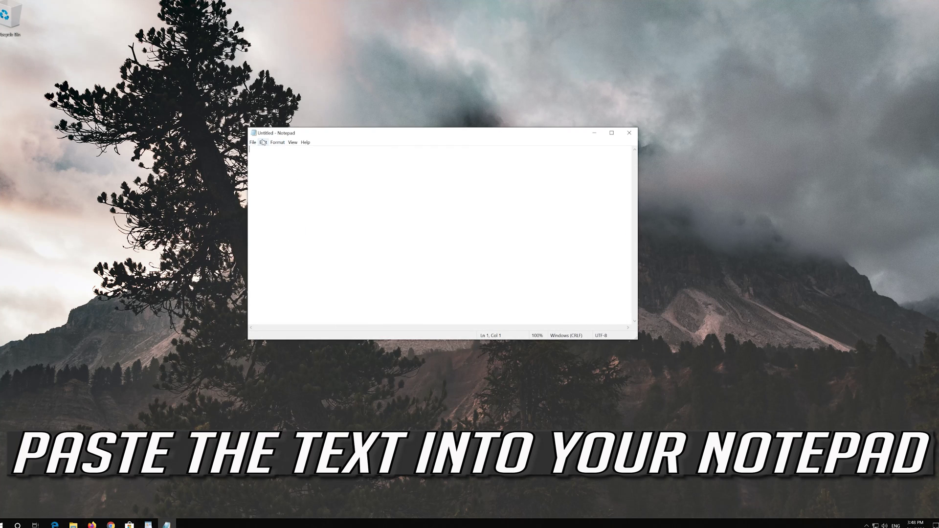
- Paste the copied regsvr32, netsh winsock and net start script into the empty Notepad document
click(263, 142)
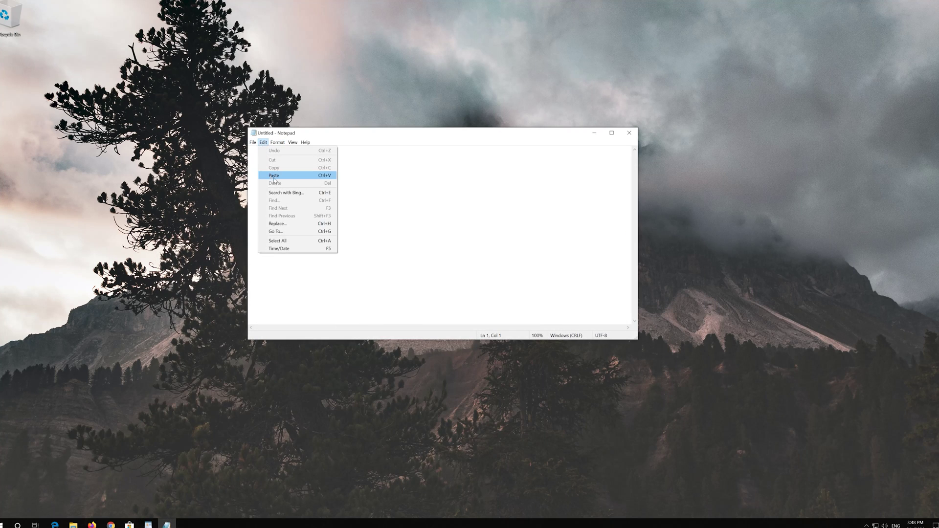
click(299, 179)
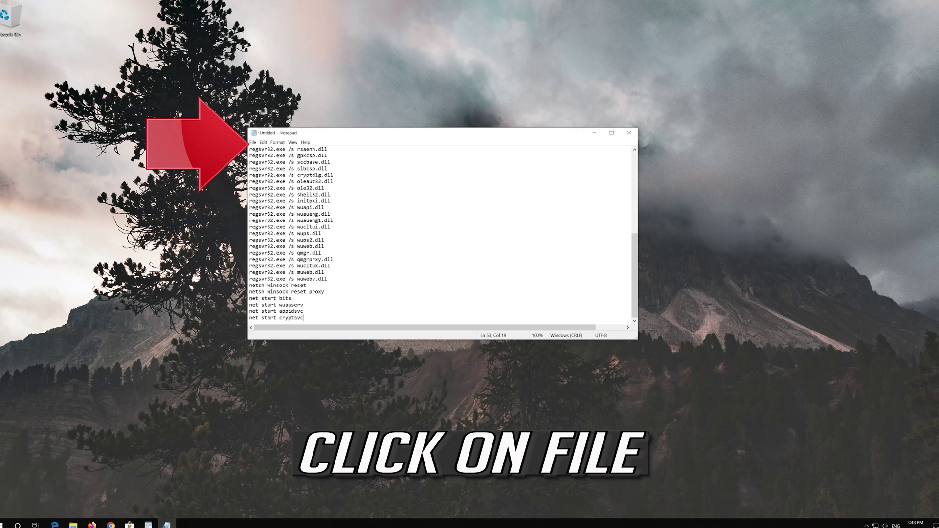
click(255, 146)
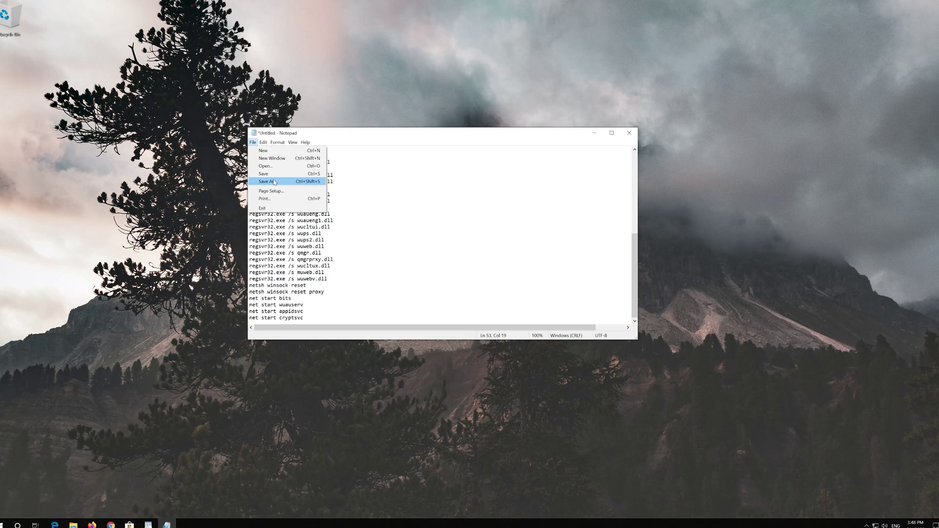
- Save the script to the Desktop as fix.bat with type All Files, then close it
click(271, 184)
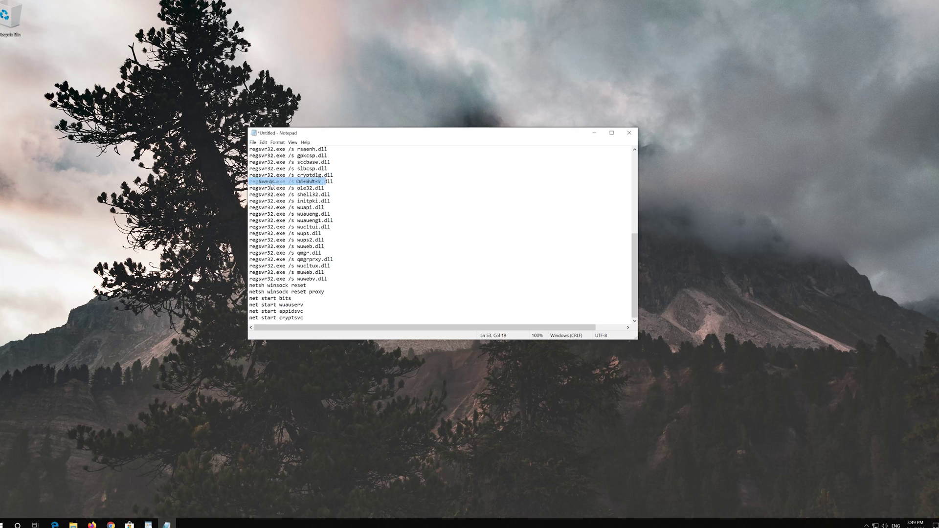
mouse_move(282, 249)
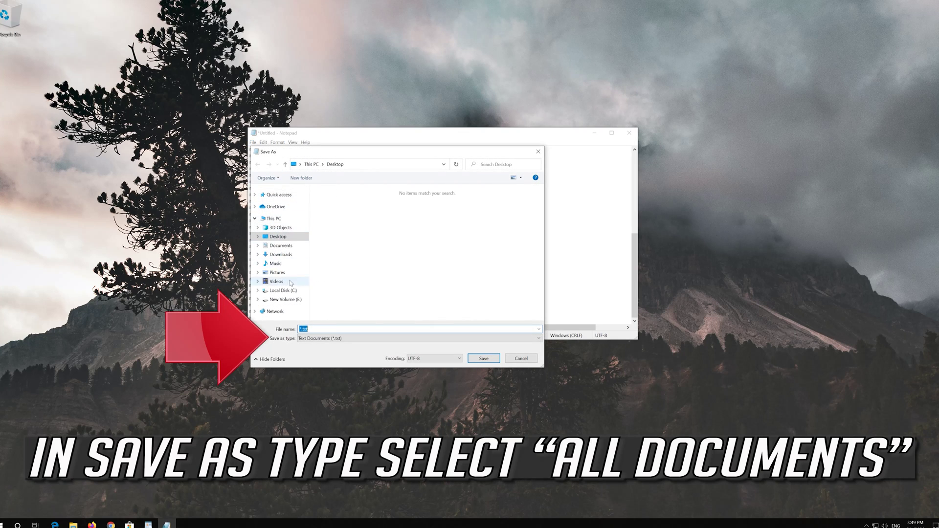
click(317, 340)
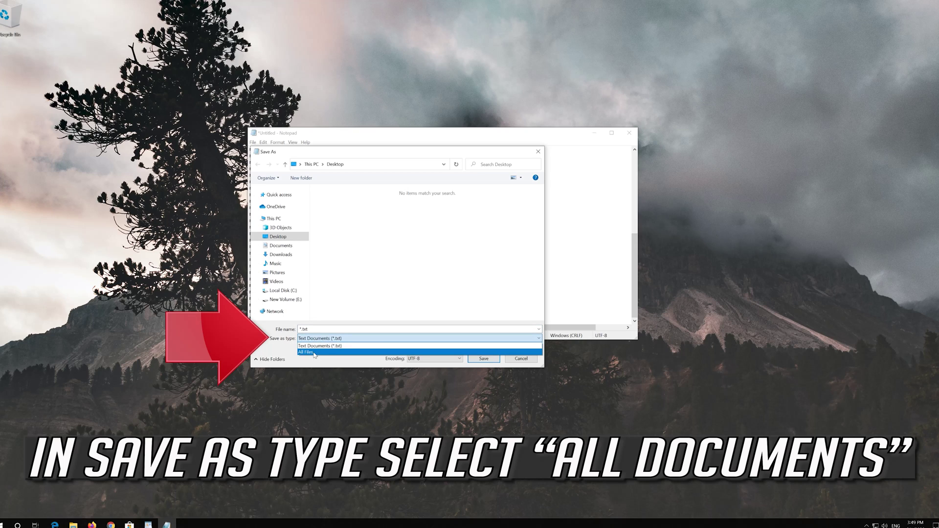
click(316, 352)
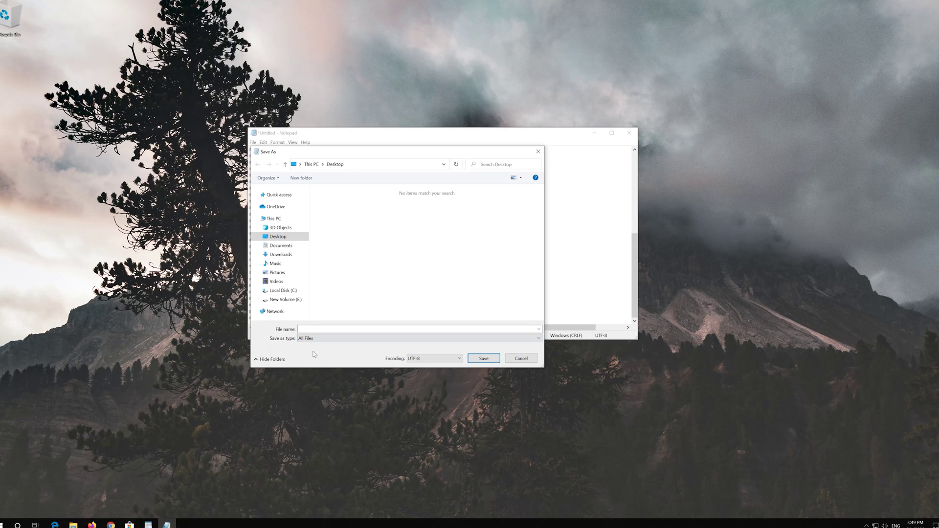
click(304, 331)
key(BackSpace)
click(485, 359)
text(fix)
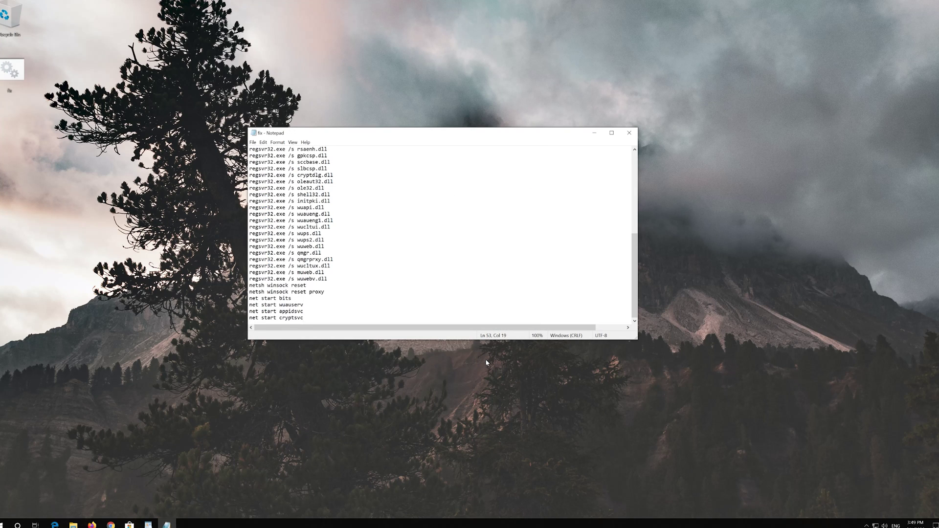
click(629, 134)
- Run fix.bat from the desktop as administrator and approve the UAC prompt
right_click(2, 64)
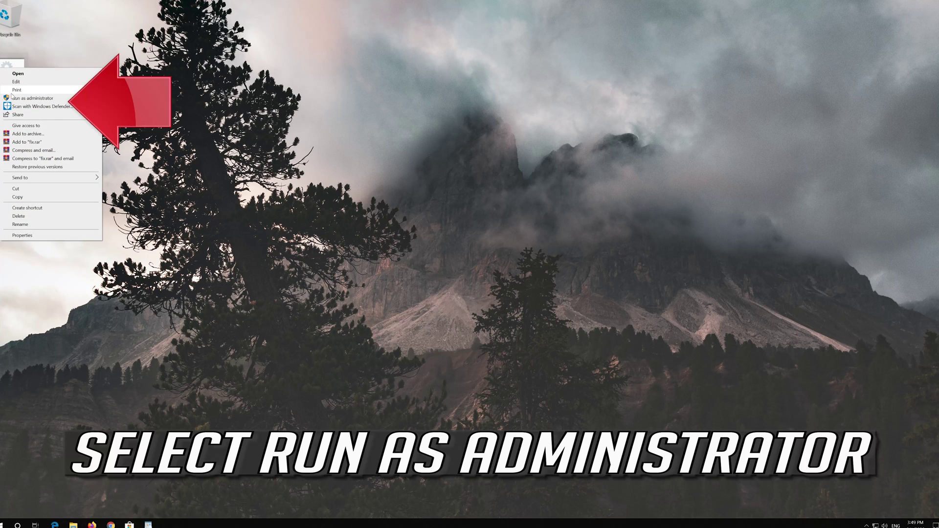
click(47, 99)
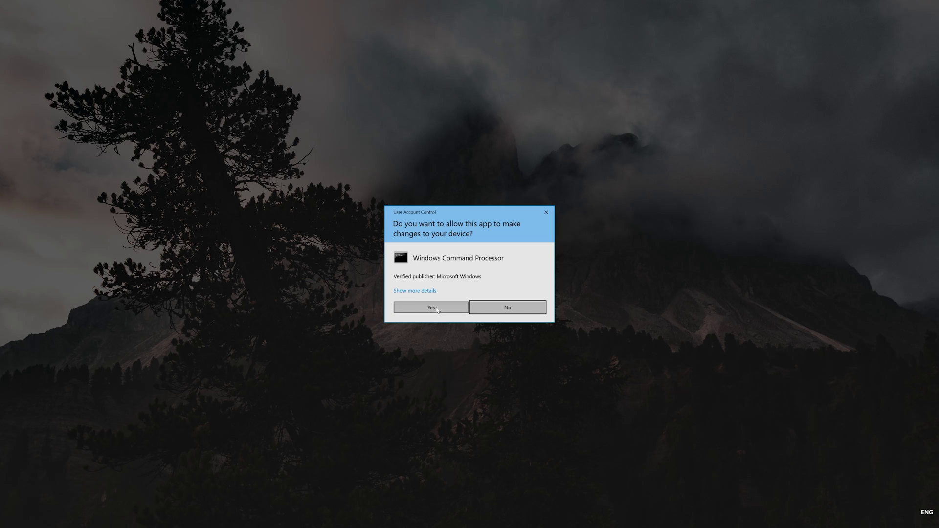
click(436, 309)
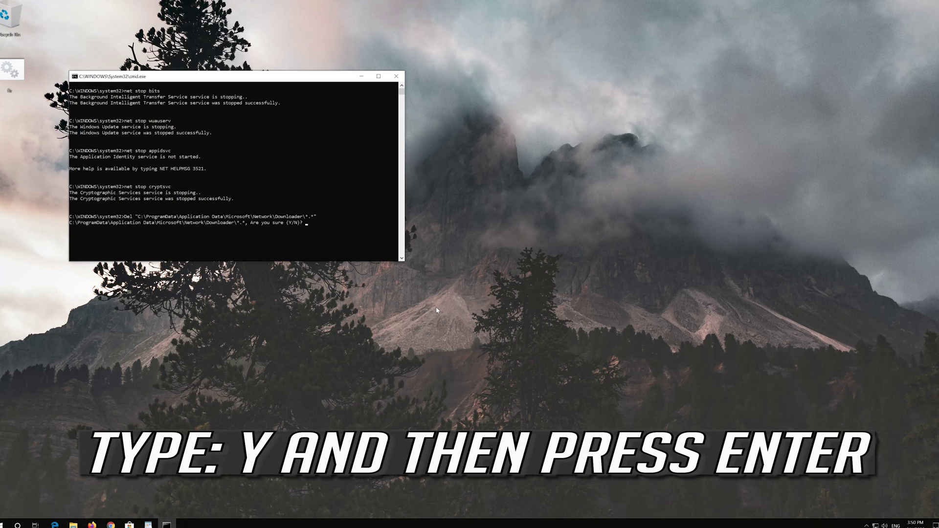
text(y)
- Confirm the downloader-file deletion so fix.bat finishes, then restart and open Chrome
key(Return)
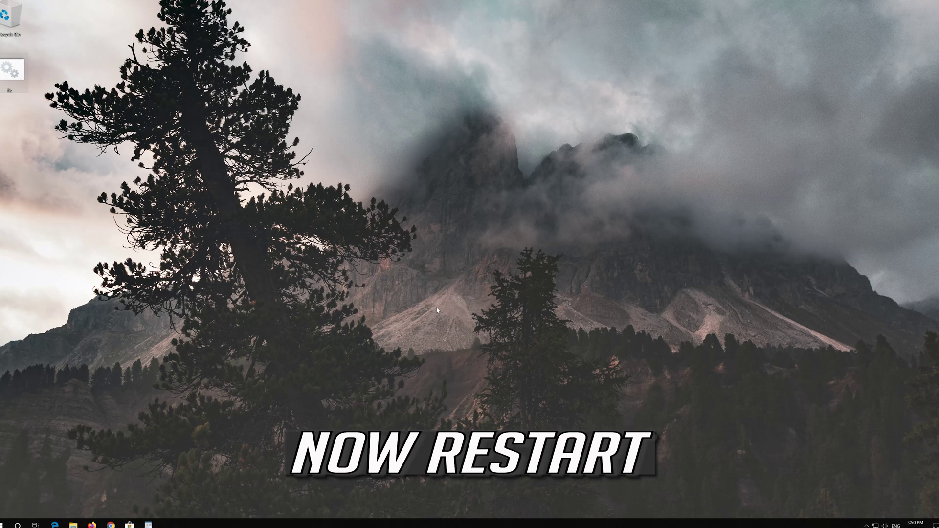
click(10, 524)
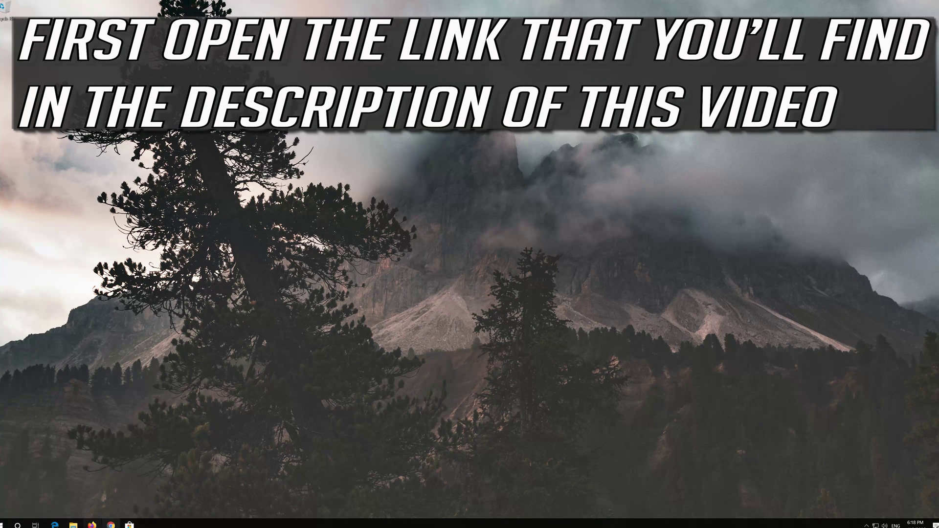
click(110, 525)
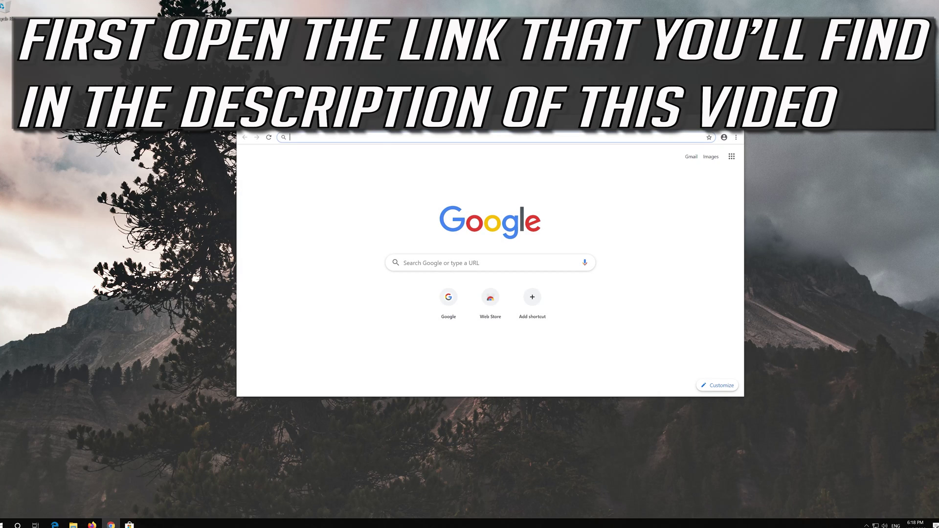
- Get MediaCreationTool from Microsoft's Download Windows 10 page, then close Chrome
text(https://www.microsoft.com/en-us/software-download/windows10)
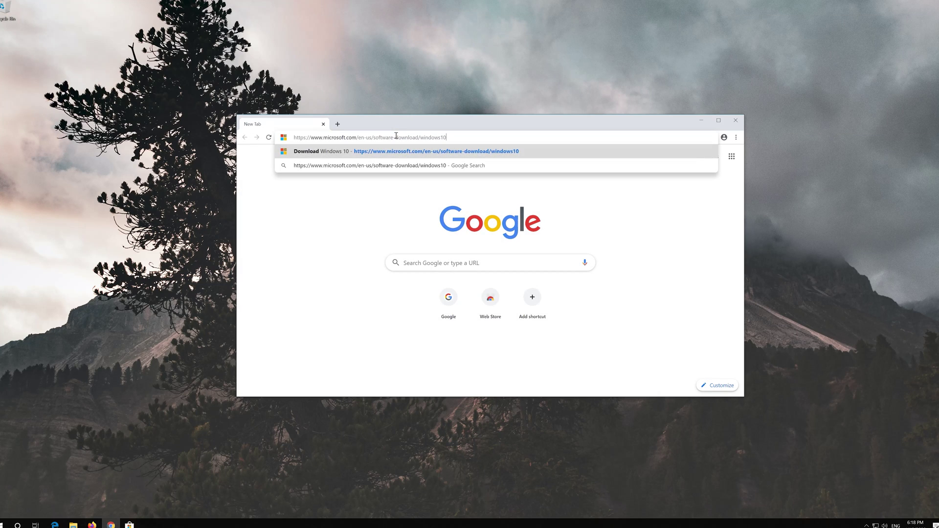
key(Return)
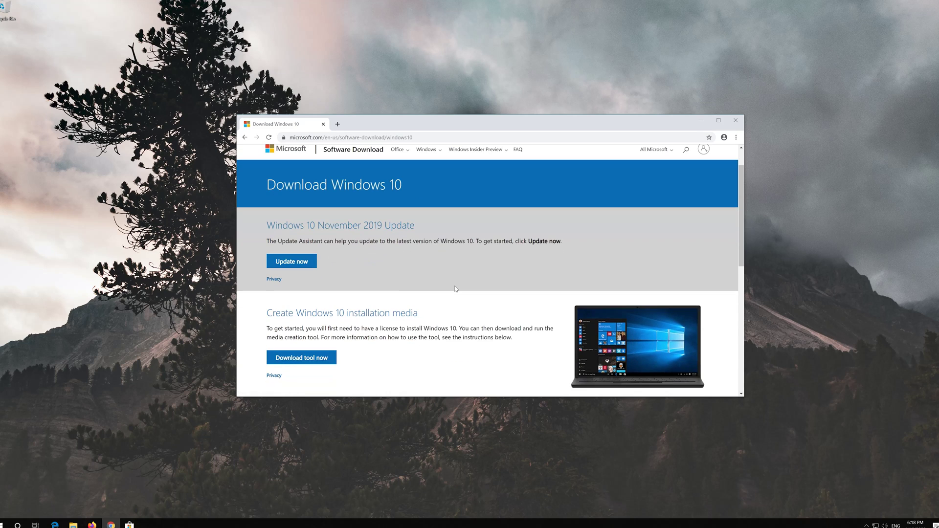
click(320, 359)
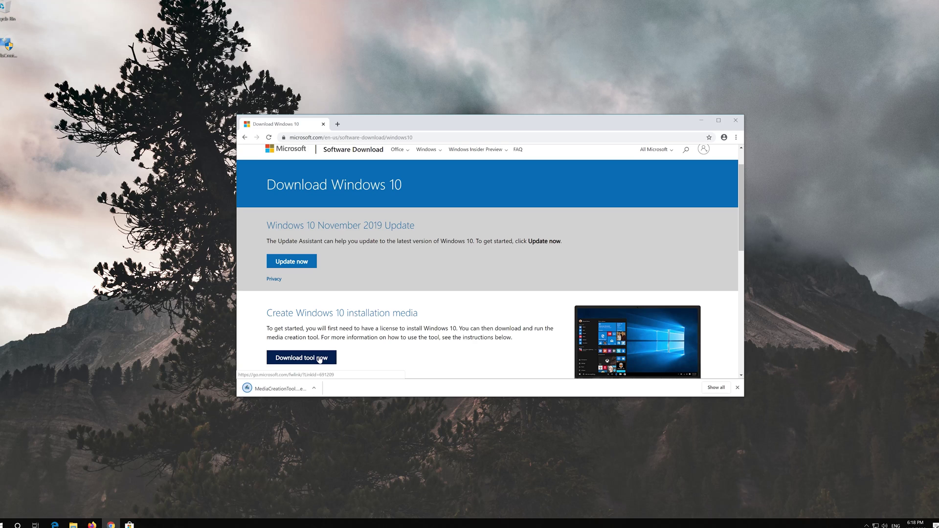
click(735, 121)
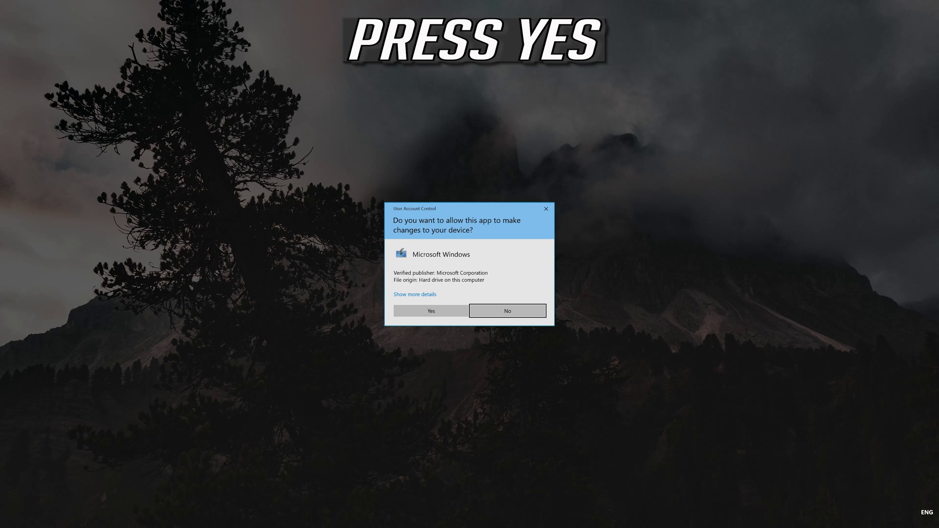
- Approve the User Account Control prompt and accept both Media Creation Tool license terms
click(428, 315)
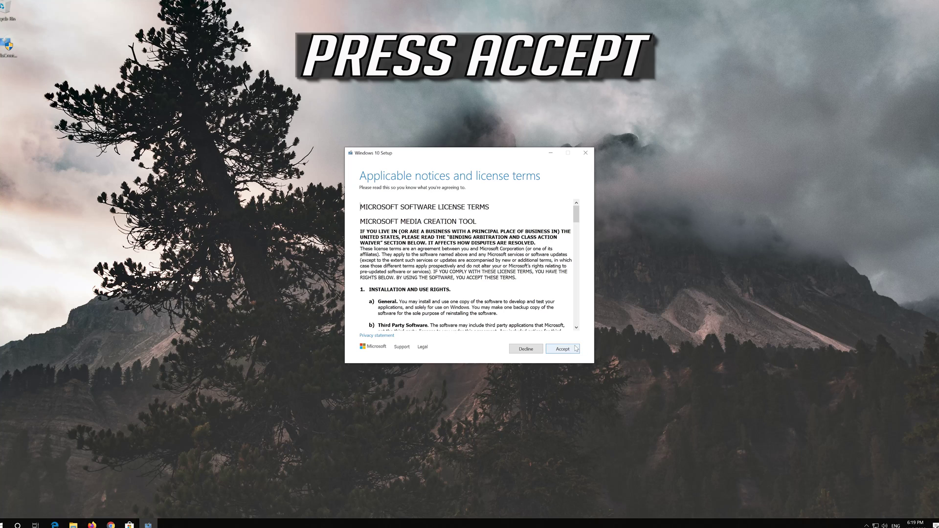
click(576, 349)
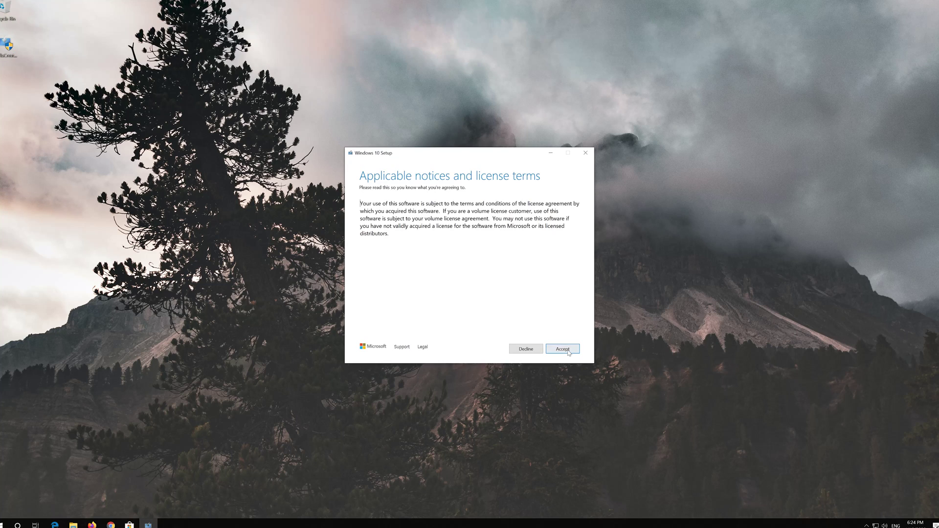
click(563, 349)
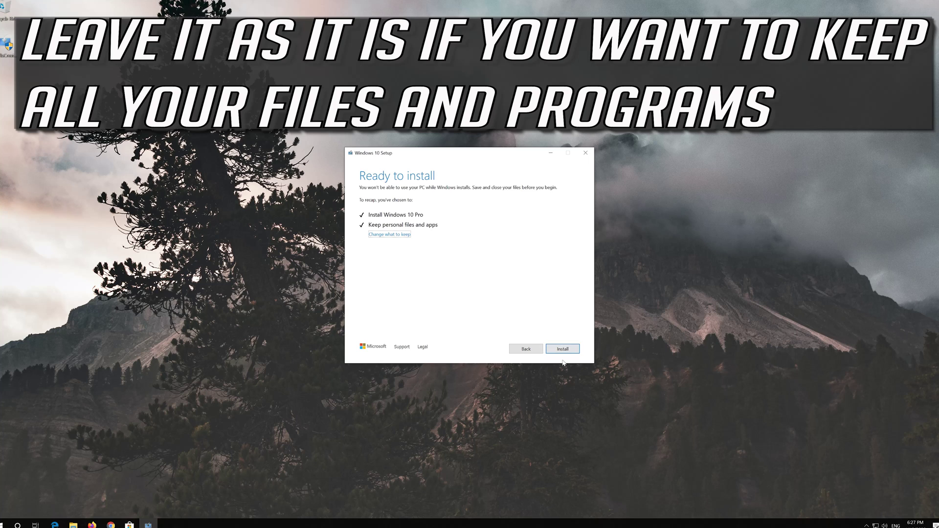
- Begin the Windows 10 Pro installation, keeping personal files and apps
click(561, 351)
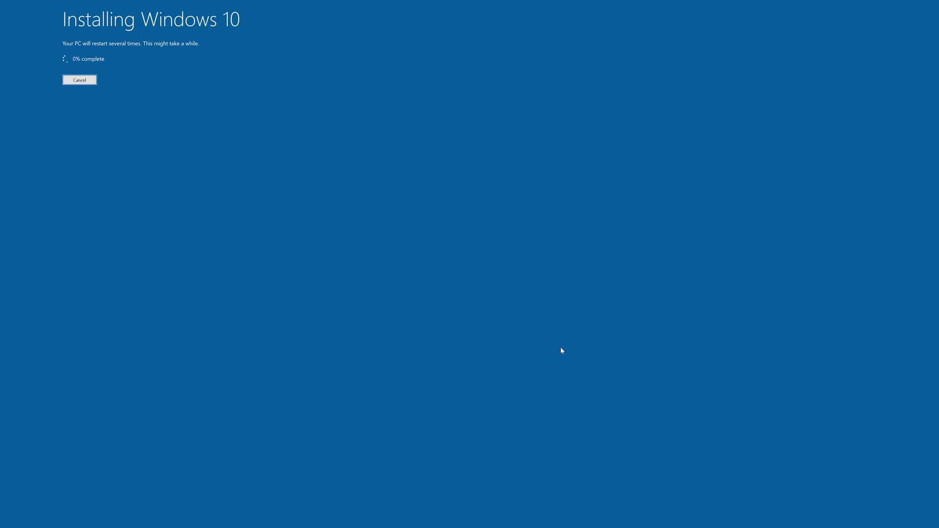